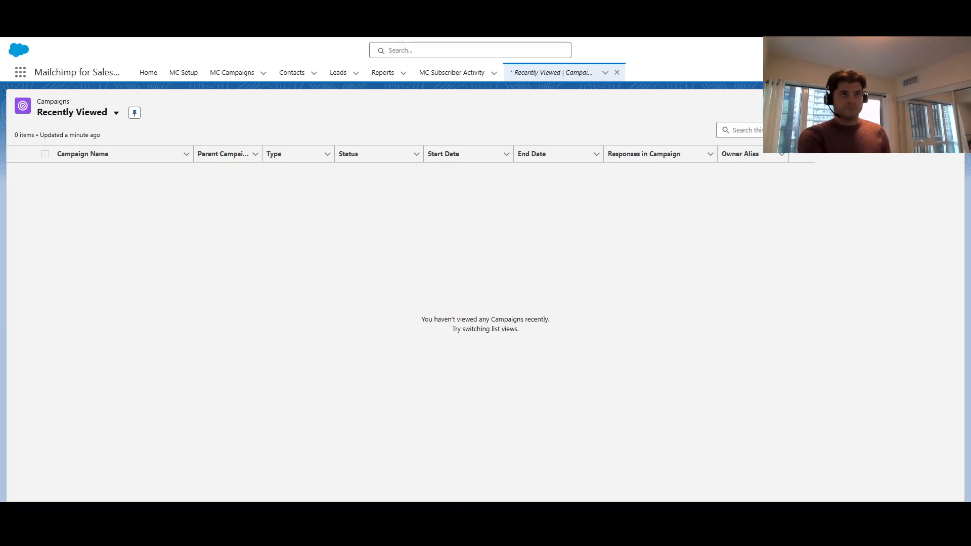
# Start a new campaign record named "Valentine's Day Campaign" and mark it as active
pyautogui.click(887, 105)
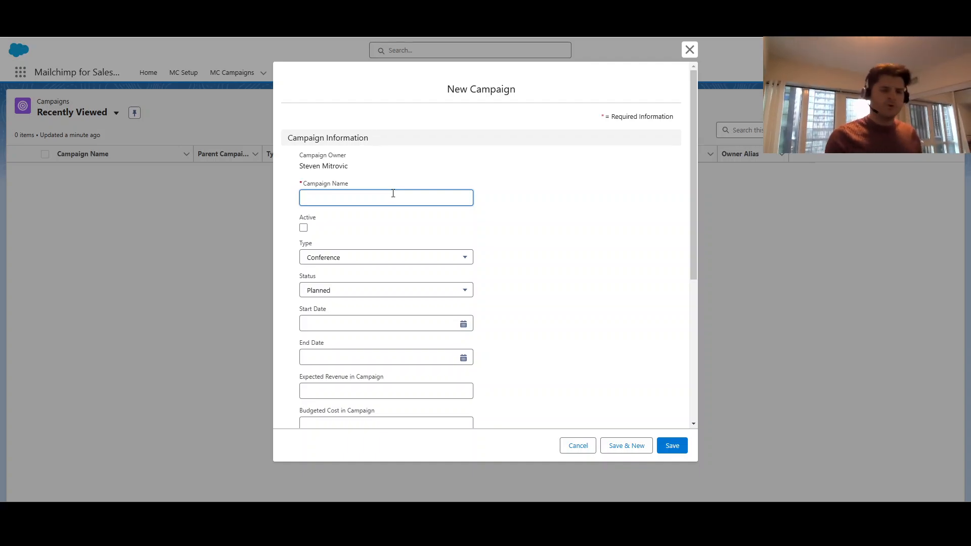
pyautogui.write("Valentine's Day Campaign")
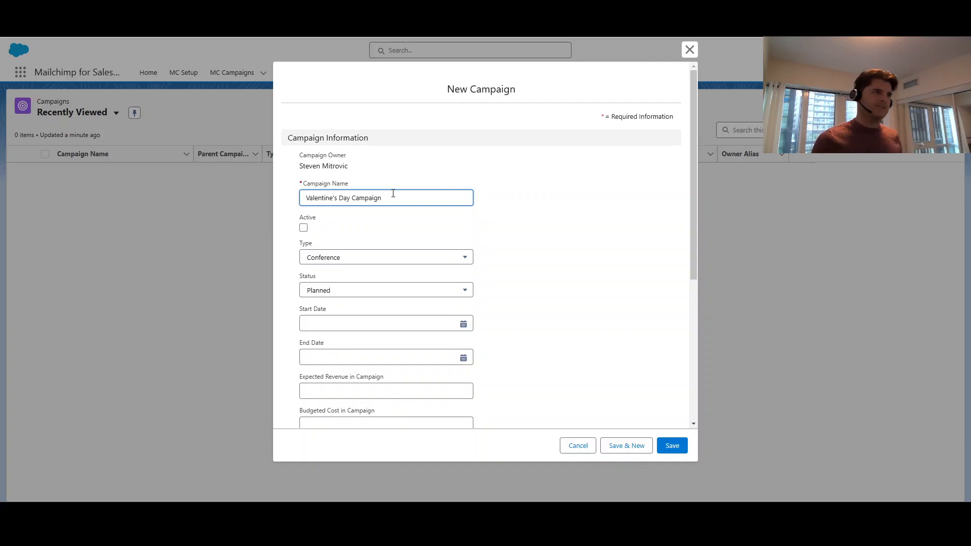
pyautogui.click(303, 227)
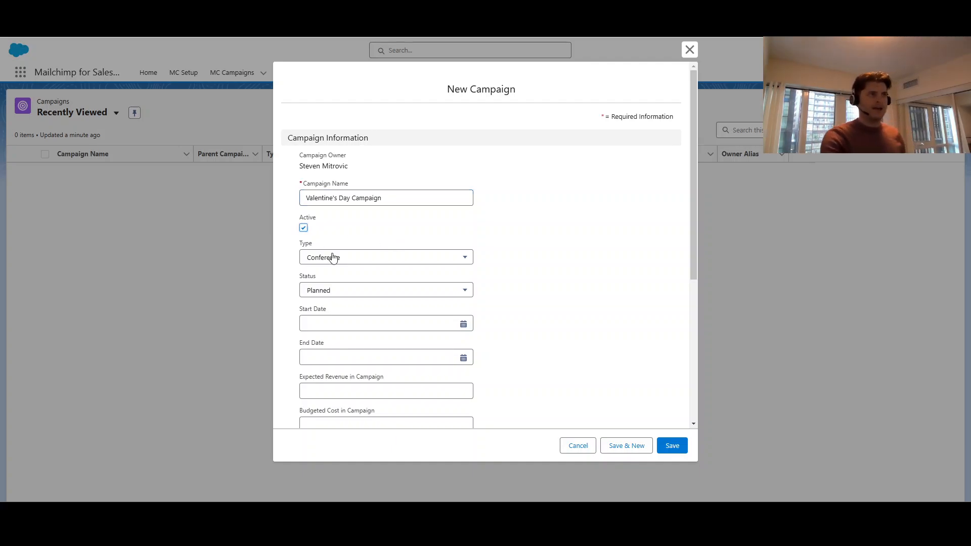
# Set the new campaign's type to Email and its status to In Progress
pyautogui.click(340, 258)
pyautogui.scroll(-2, 364, 329)
pyautogui.click(351, 349)
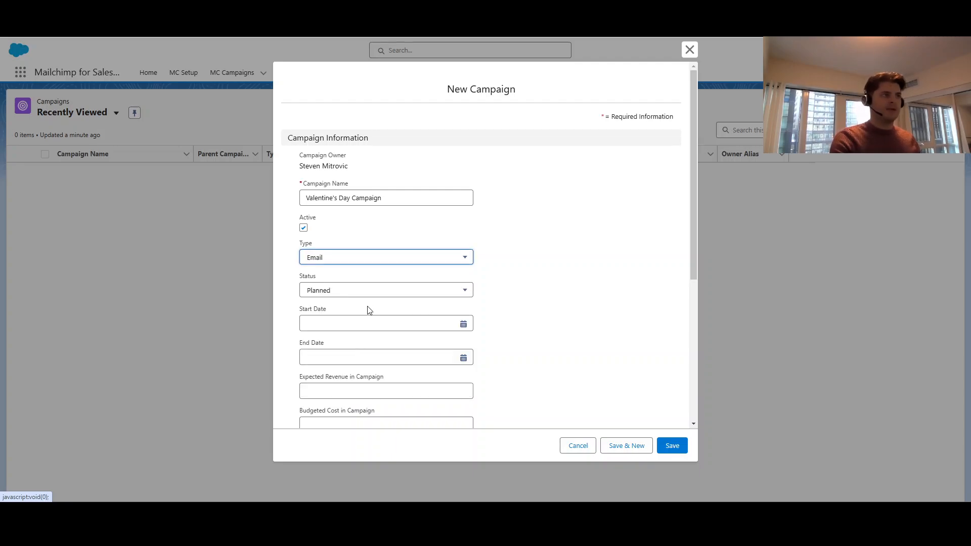
pyautogui.click(373, 296)
pyautogui.scroll(-2, 364, 310)
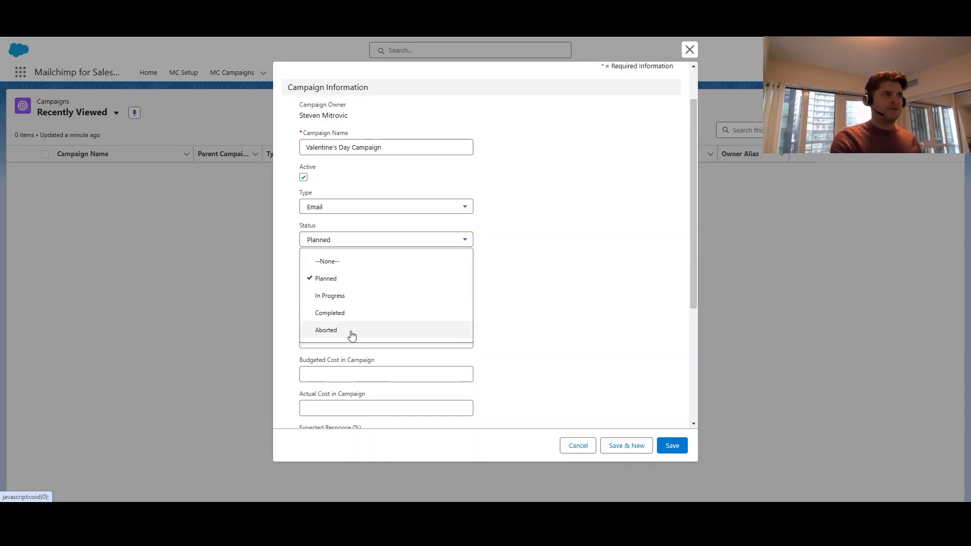
pyautogui.click(335, 246)
pyautogui.scroll(-1, 585, 217)
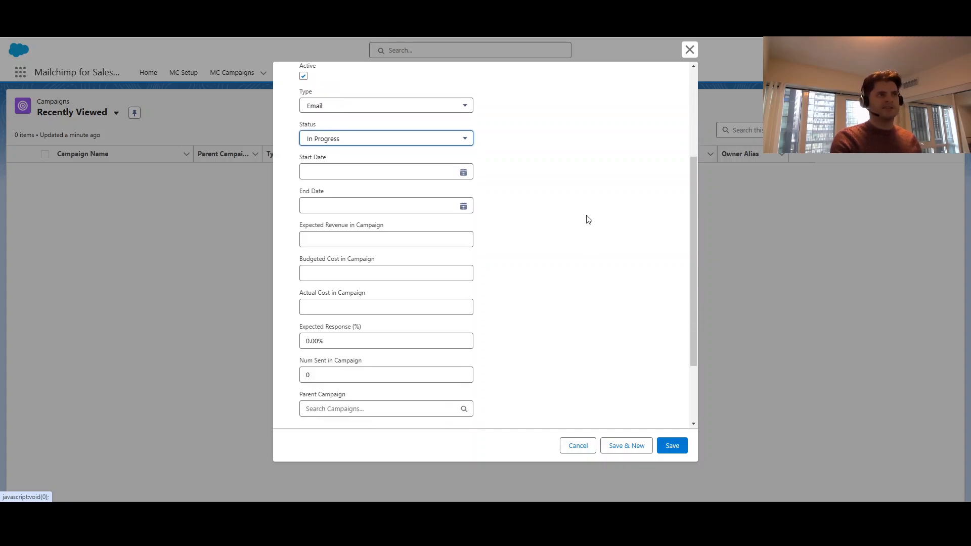
# Set both the start date and end date of the campaign to 2025-01-16 and save the record
pyautogui.scroll(1, 577, 243)
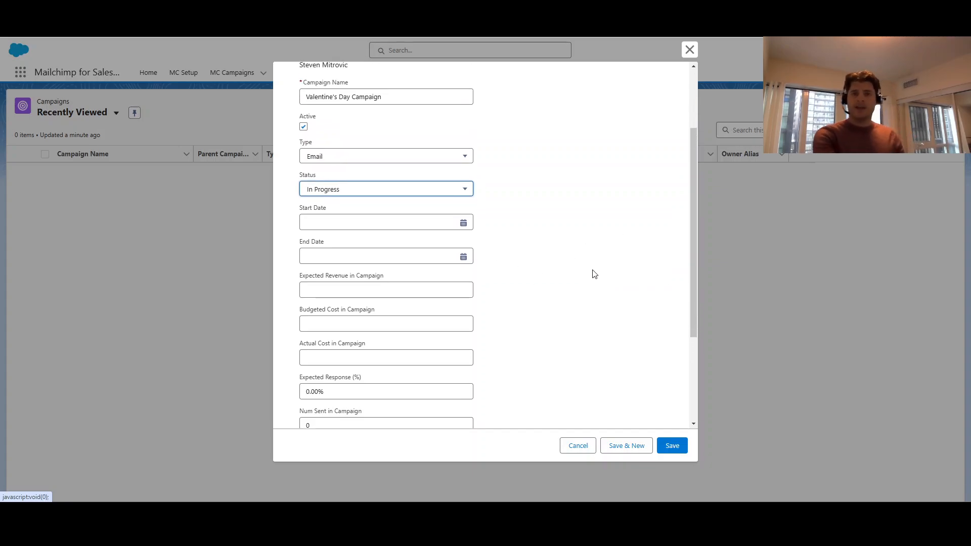
pyautogui.scroll(1, 596, 278)
pyautogui.click(464, 278)
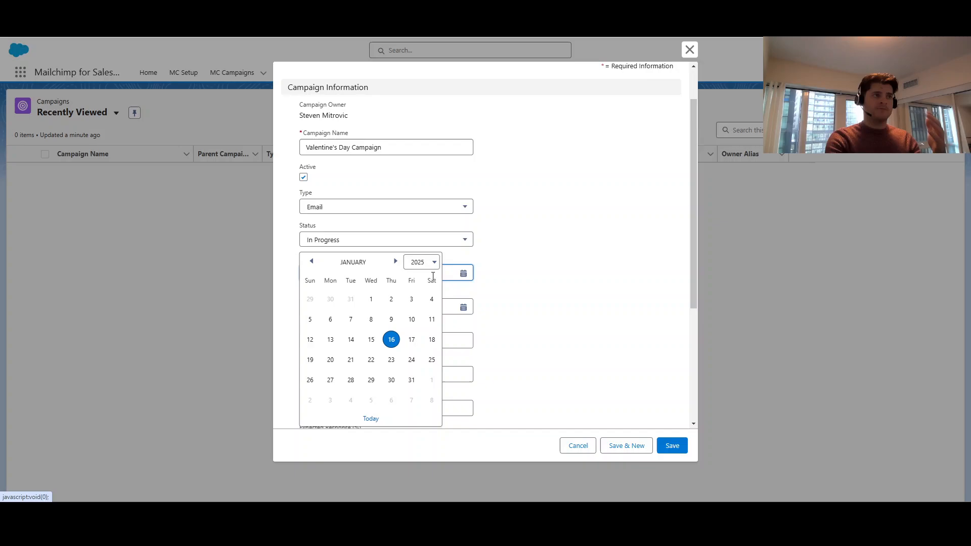
pyautogui.click(392, 339)
pyautogui.click(425, 308)
pyautogui.click(393, 339)
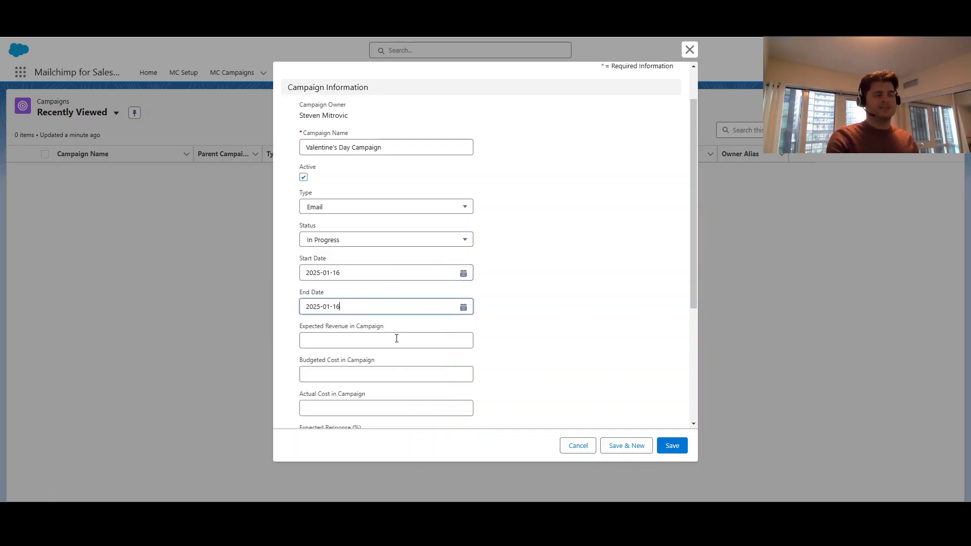
pyautogui.scroll(-1, 555, 291)
pyautogui.scroll(-2, 556, 291)
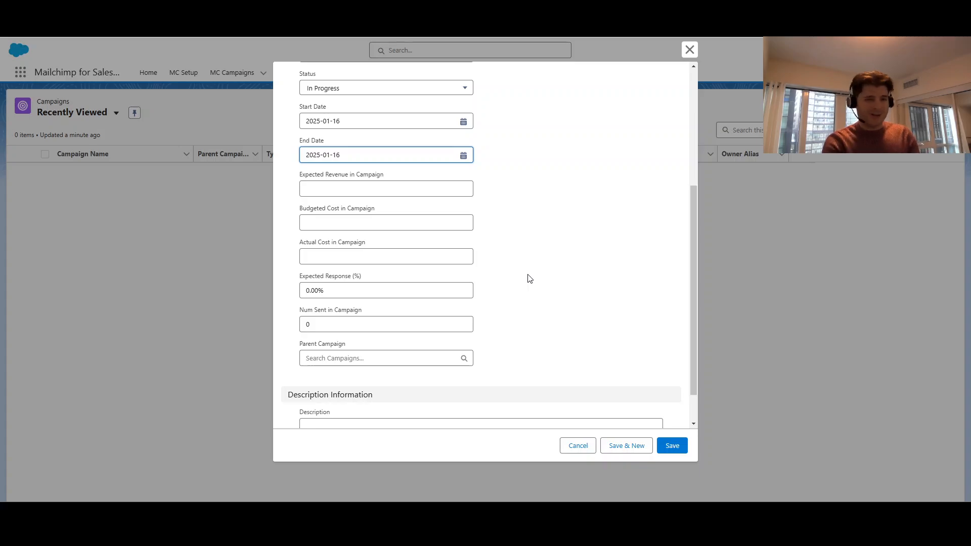
pyautogui.scroll(-1, 515, 271)
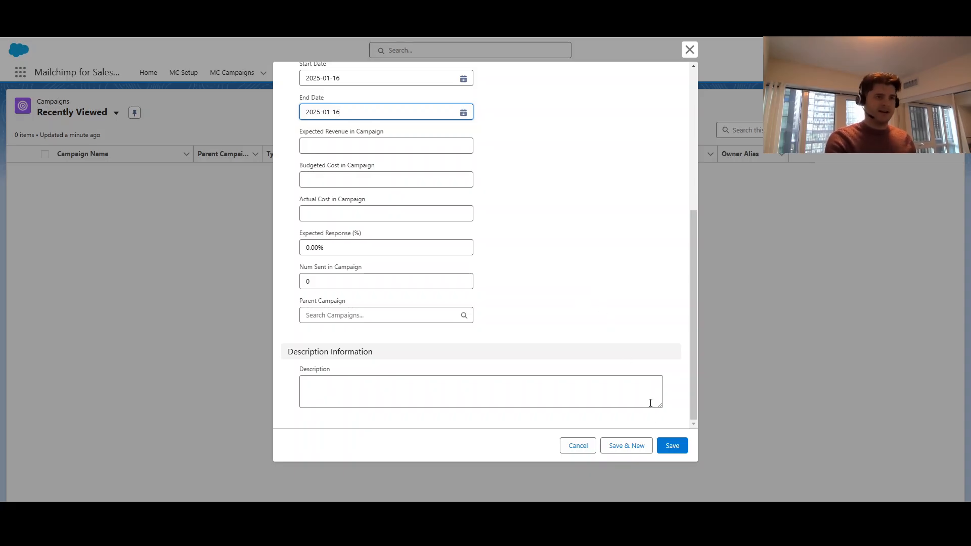
pyautogui.click(674, 446)
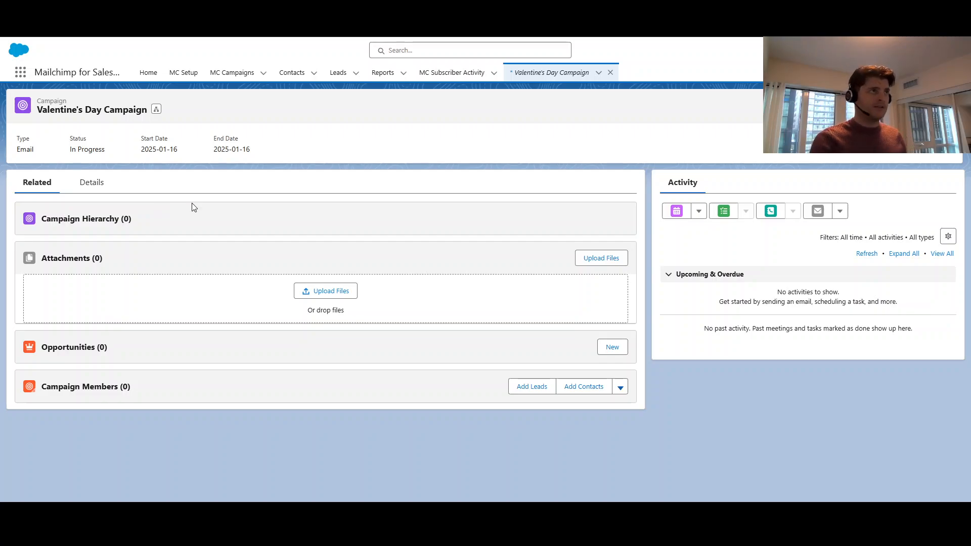
# Add the leads of the Mailchimp Demo Campaign Leads report to the Valentine's Day Campaign with member status Sent
pyautogui.click(383, 73)
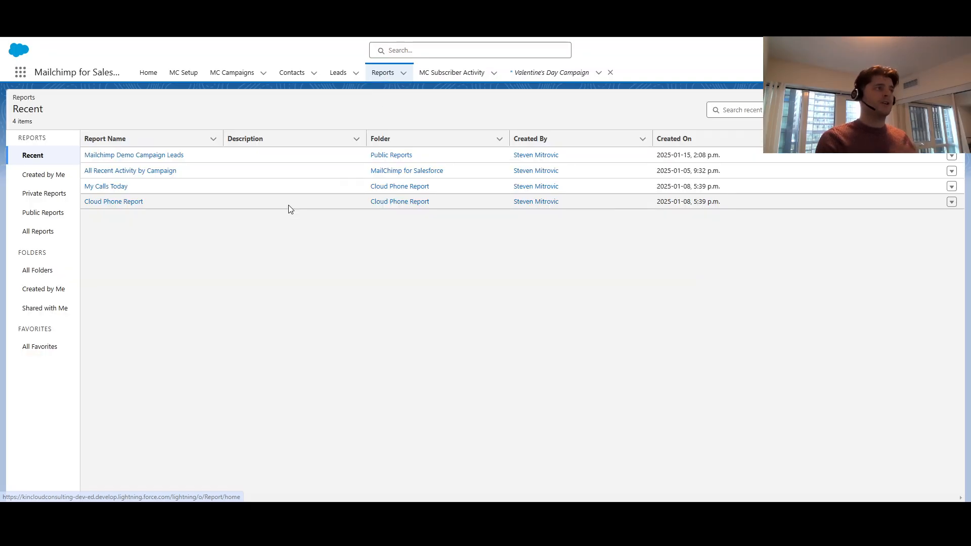
pyautogui.click(171, 156)
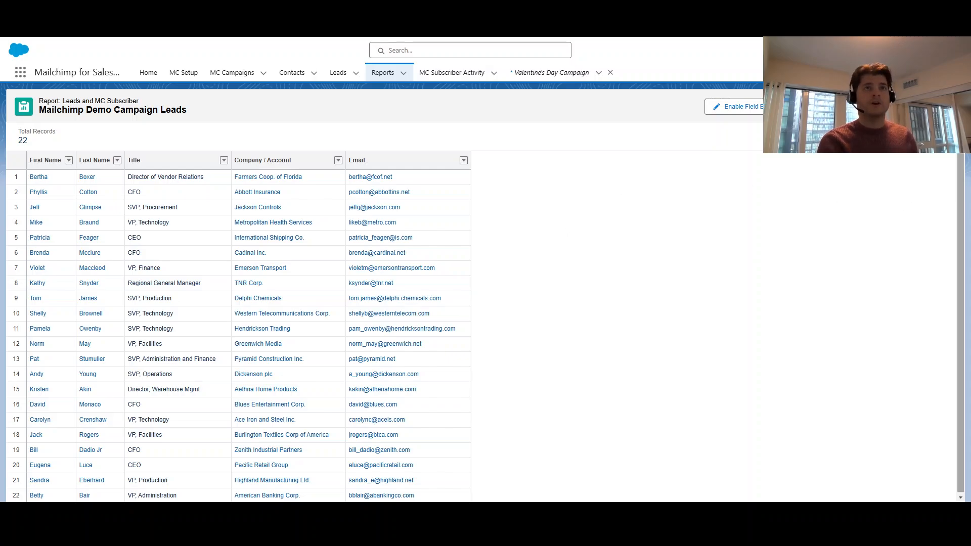
pyautogui.click(946, 107)
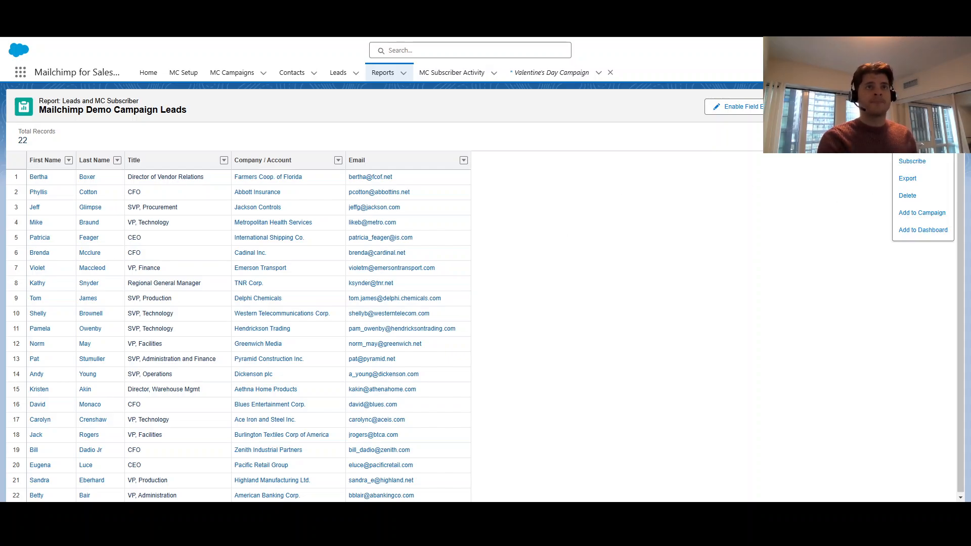
pyautogui.click(927, 213)
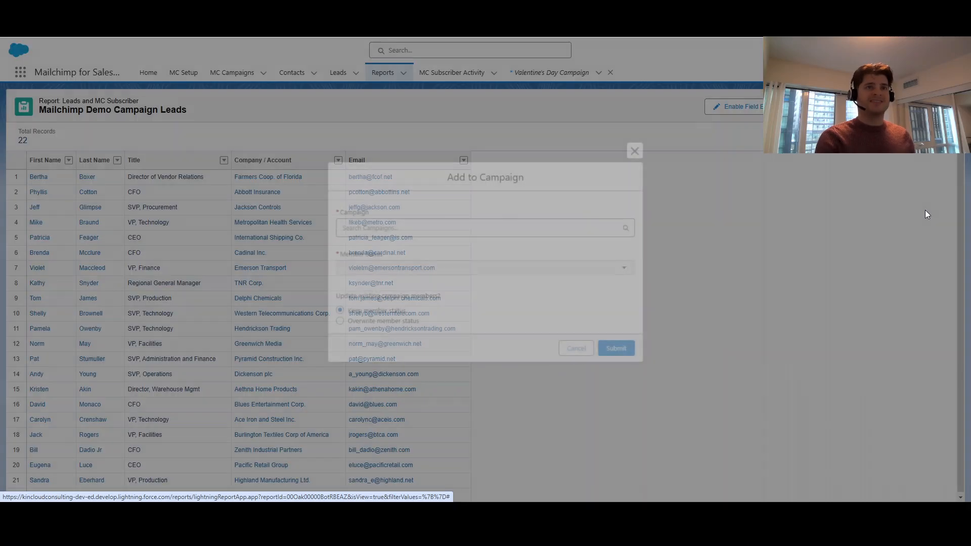
pyautogui.click(456, 226)
pyautogui.write("Valentine's Day Campaign")
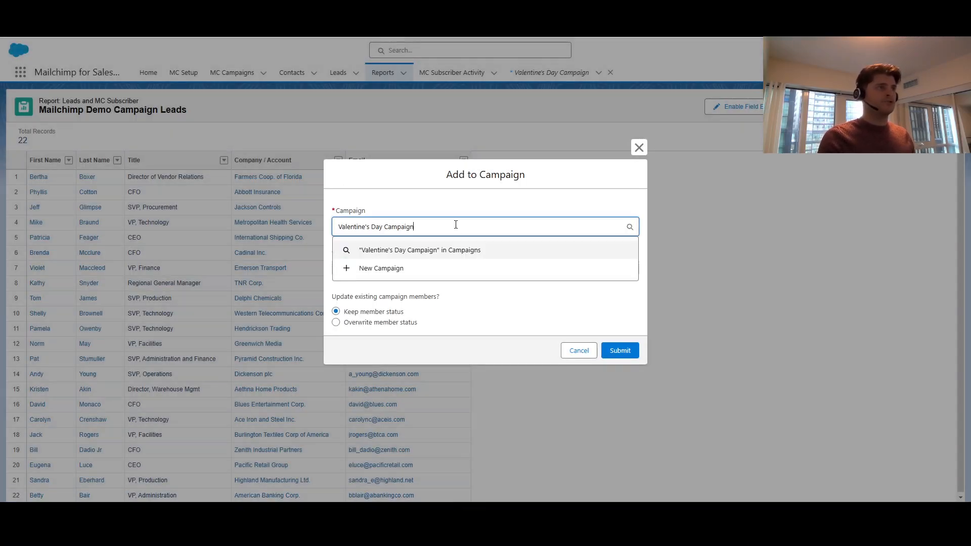
pyautogui.click(397, 250)
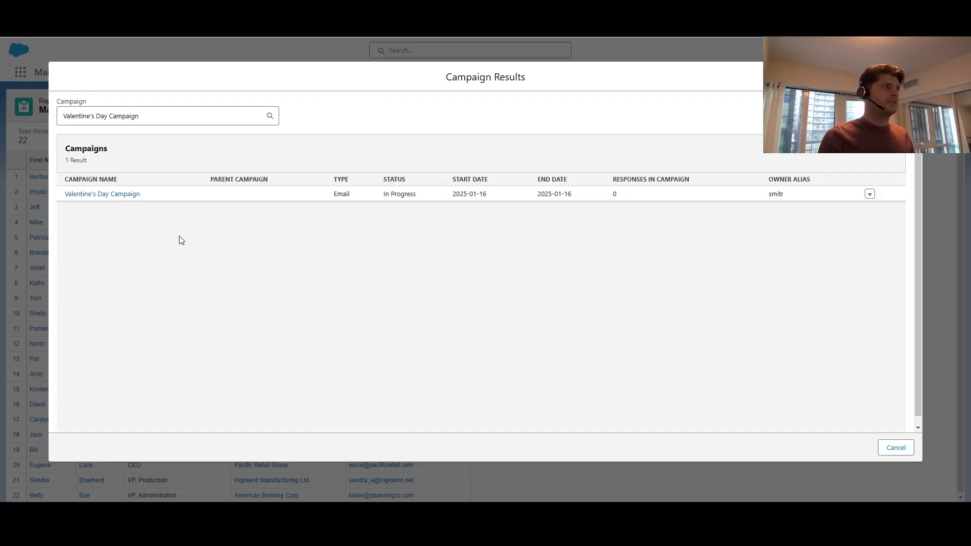
pyautogui.click(115, 196)
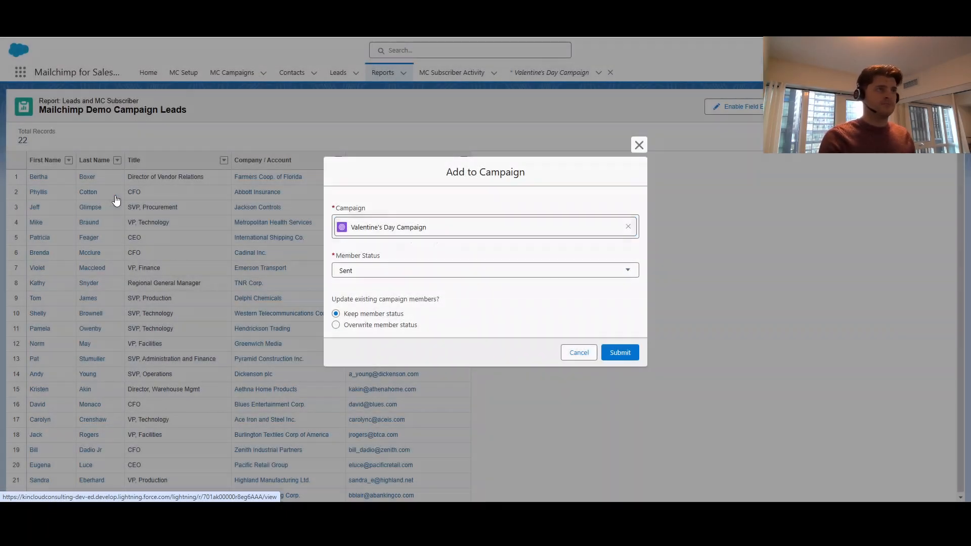
pyautogui.click(622, 351)
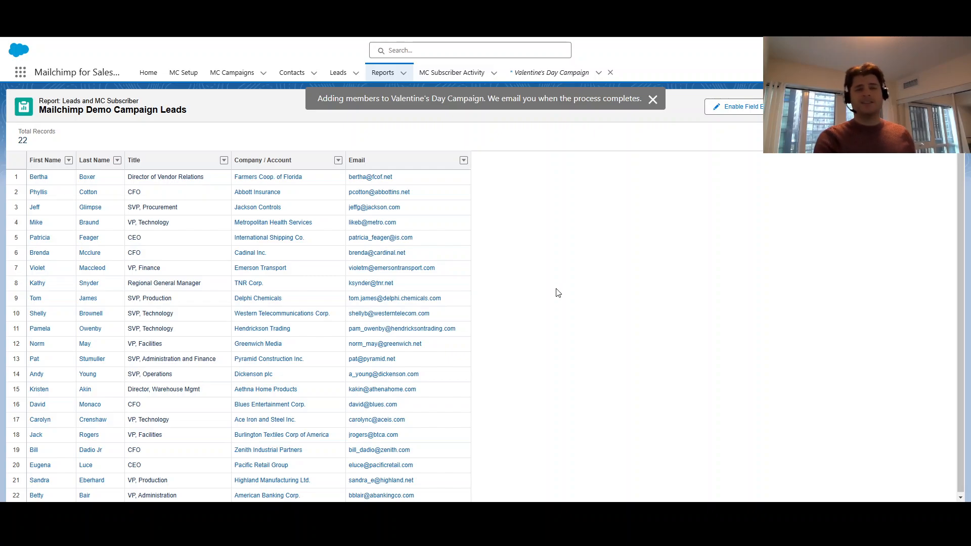
# Open the Valentine's Day Campaign record and review its full list of campaign members
pyautogui.click(564, 69)
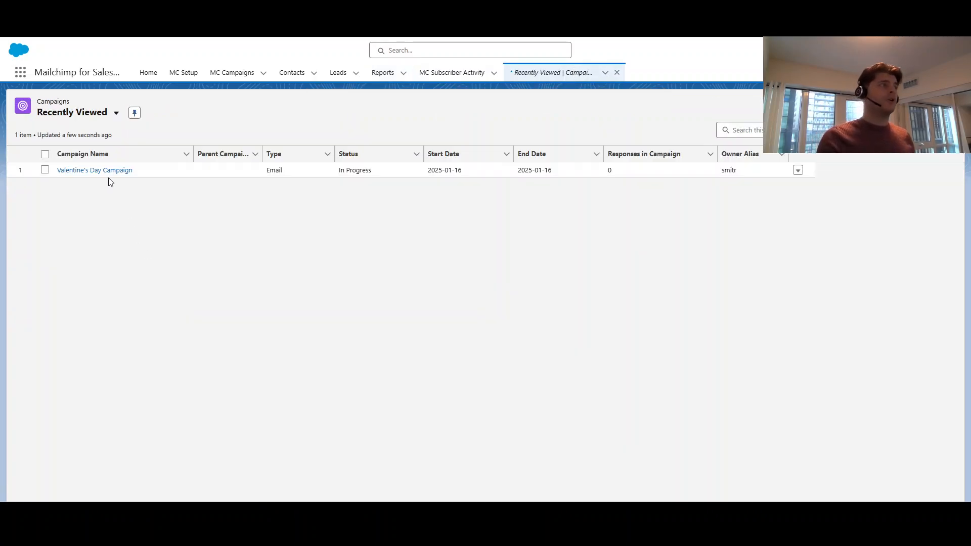
pyautogui.click(104, 170)
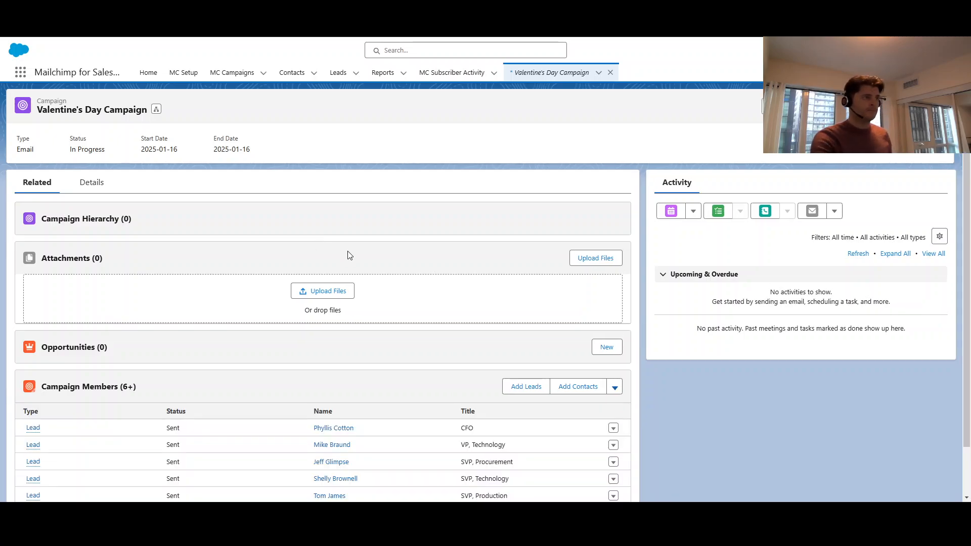
pyautogui.scroll(-1, 349, 255)
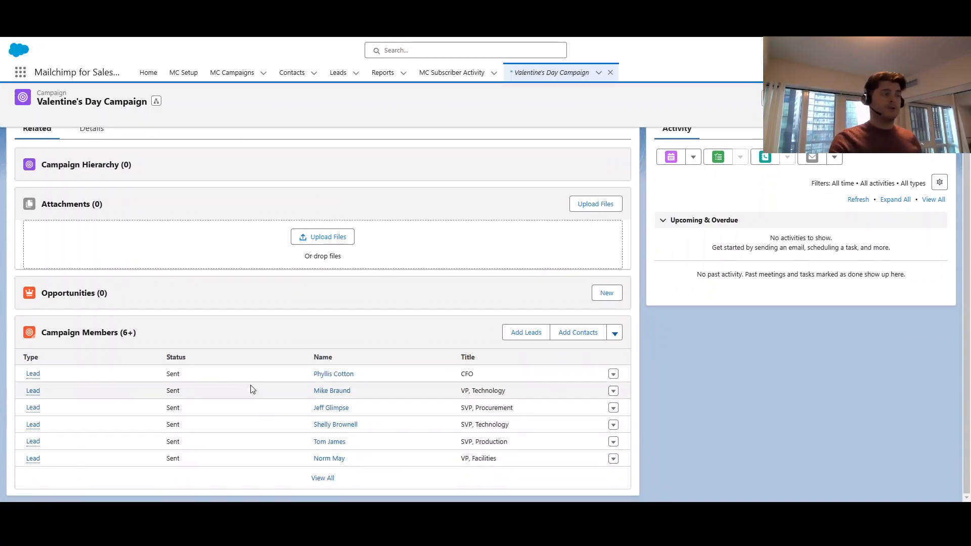
pyautogui.click(322, 478)
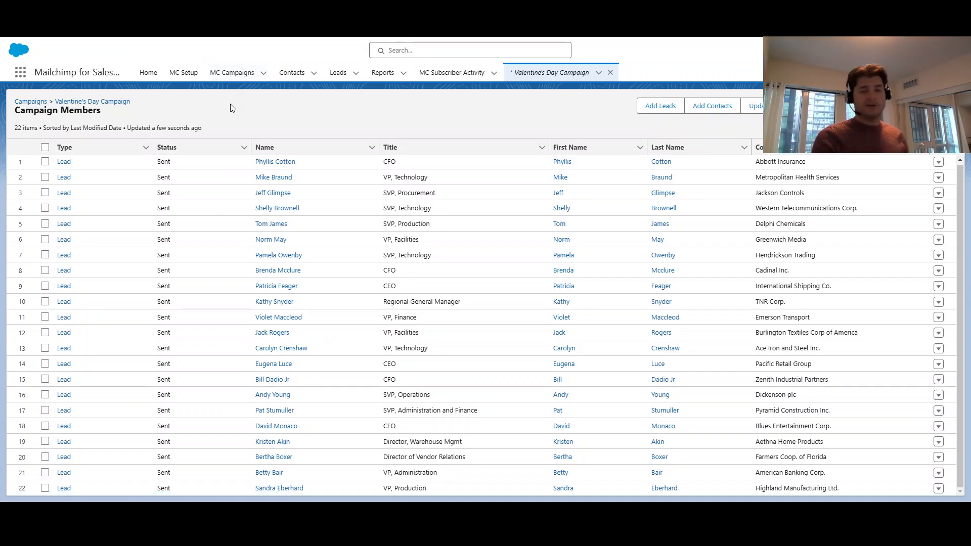
# Start a new member query in the Mailchimp setup and select KCC as its audience
pyautogui.click(189, 76)
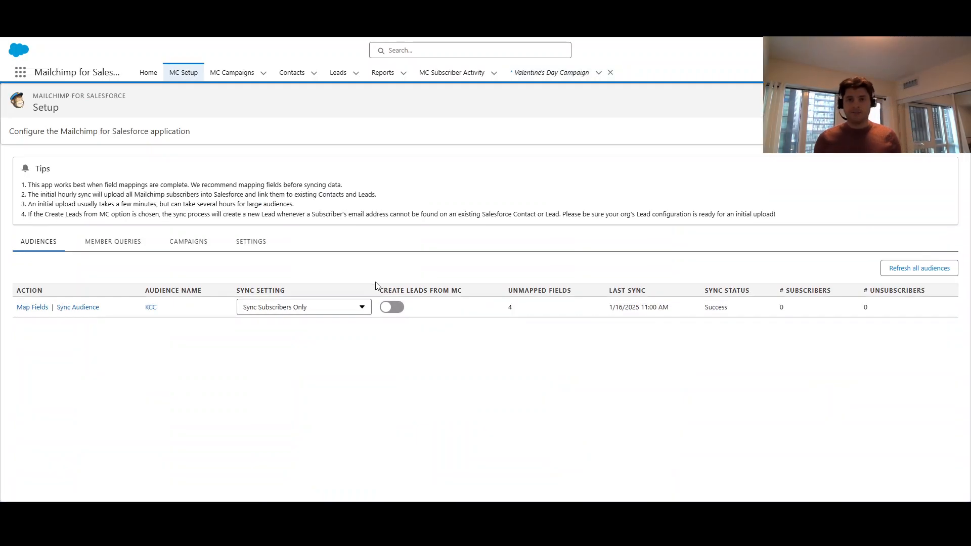
pyautogui.click(126, 246)
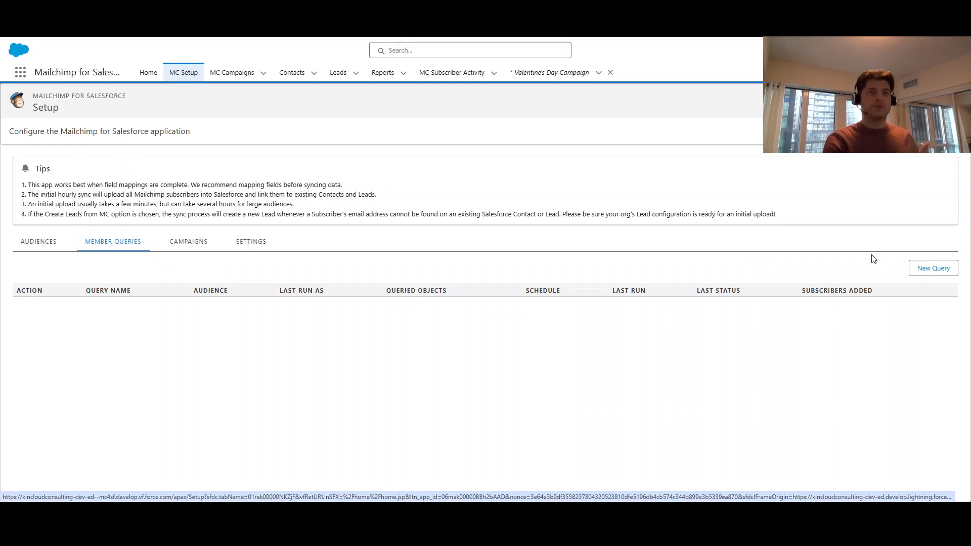
pyautogui.click(930, 269)
pyautogui.click(157, 237)
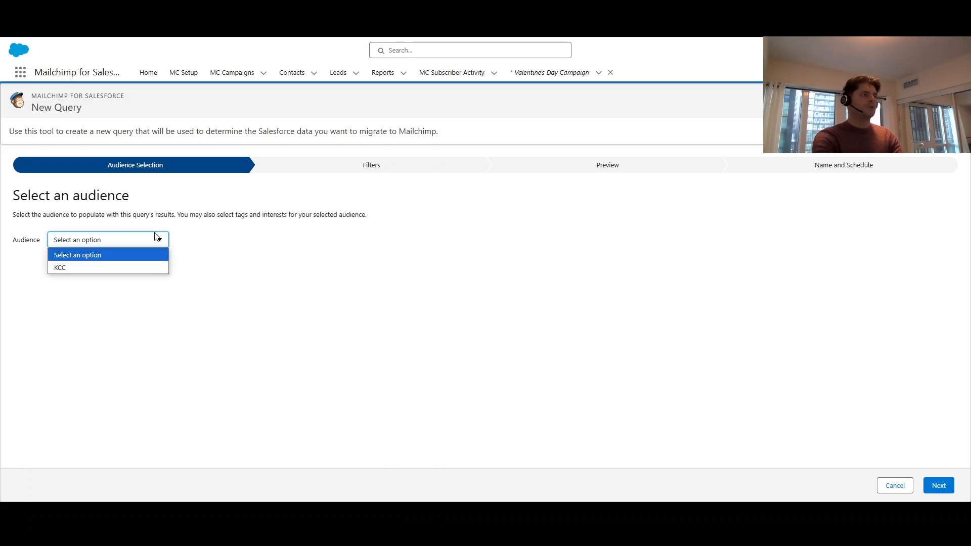
pyautogui.click(101, 268)
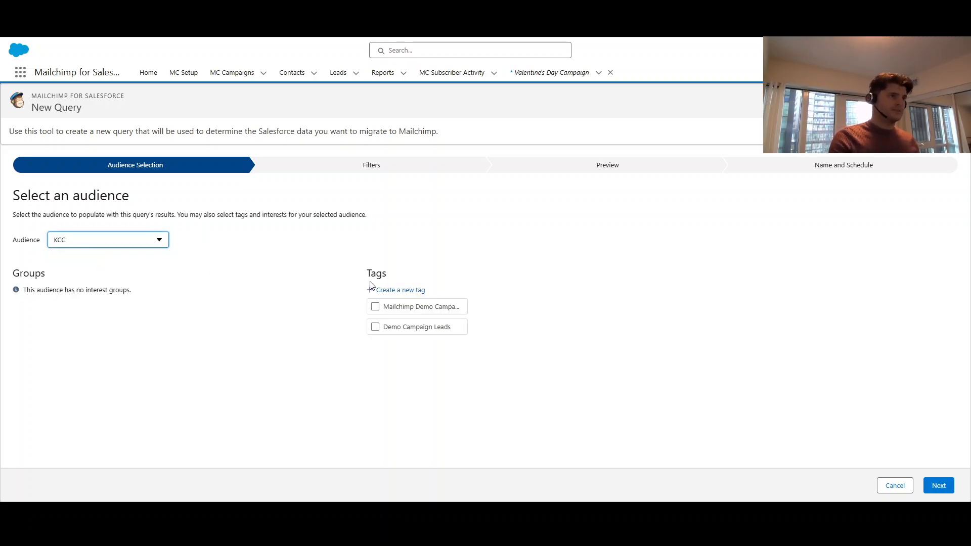
# Create a "Valentine's Day Campaign" tag for the query's audience and proceed to the filters
pyautogui.click(406, 292)
pyautogui.click(444, 308)
pyautogui.write("Valentine's Day Campaign")
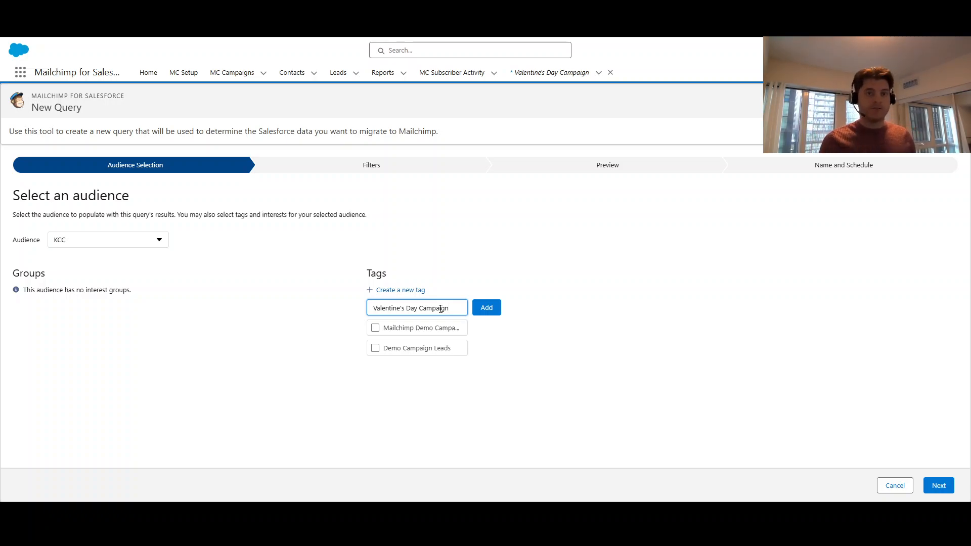
pyautogui.press('Tab')
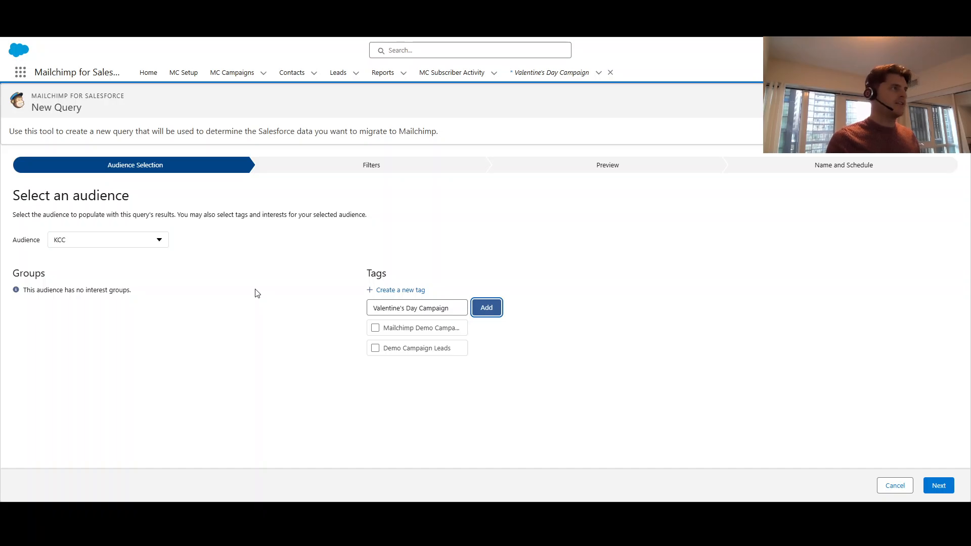
pyautogui.press('Return')
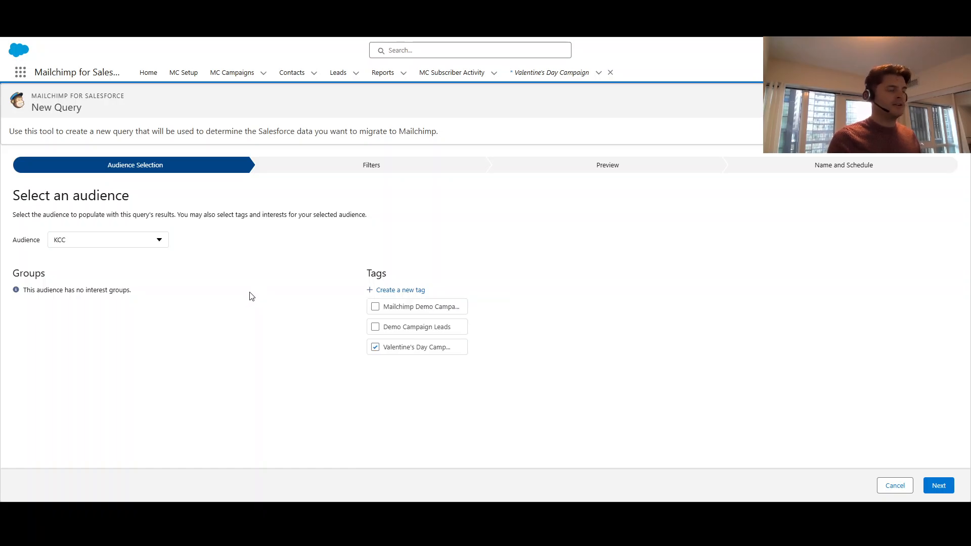
pyautogui.click(937, 493)
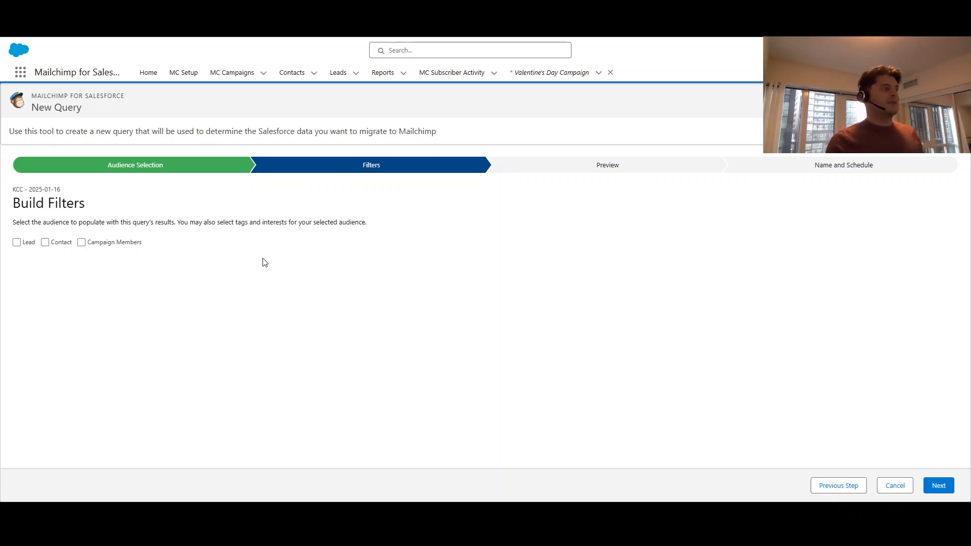
# Filter the query to campaign members whose campaign name equals "Valentine's Day Campaign" and preview the results
pyautogui.click(82, 243)
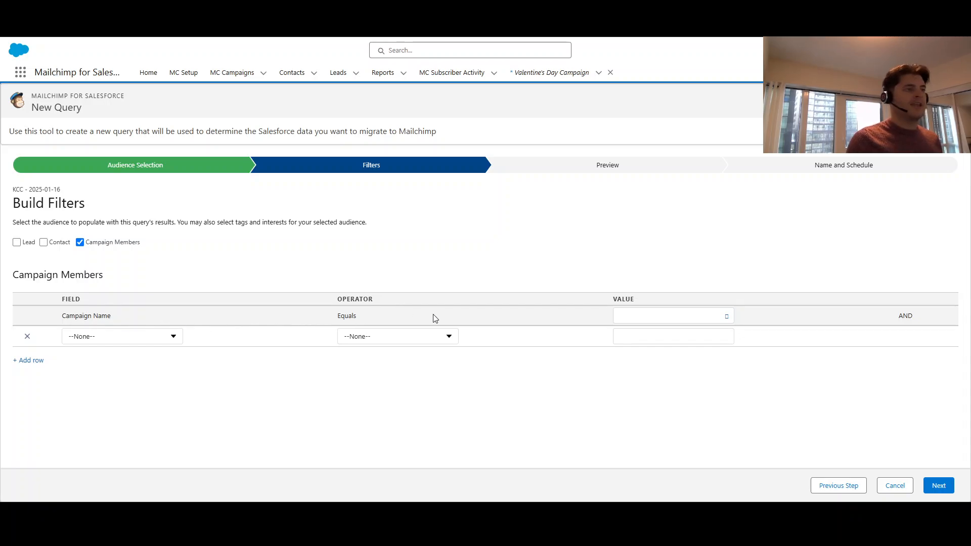
pyautogui.click(648, 310)
pyautogui.write("Valentine's Day Campaign")
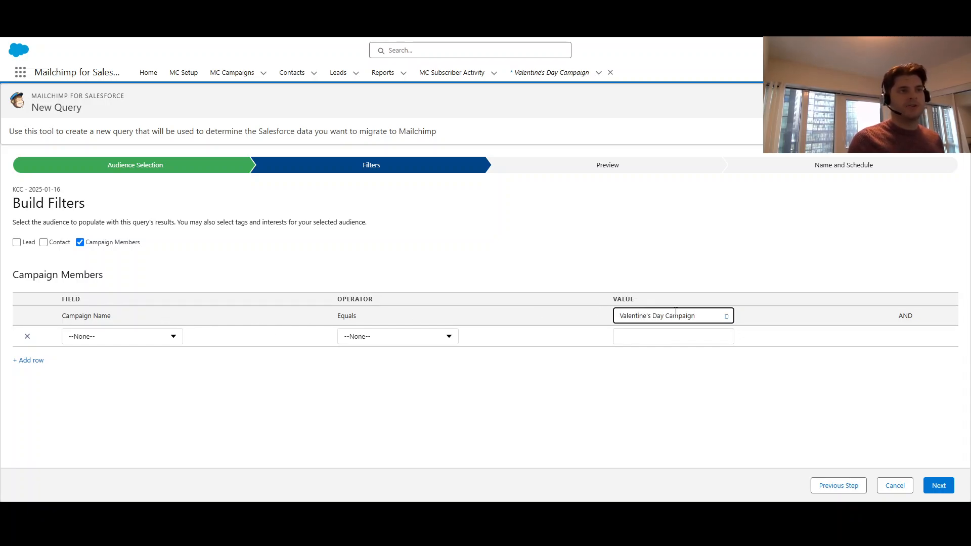
pyautogui.click(938, 484)
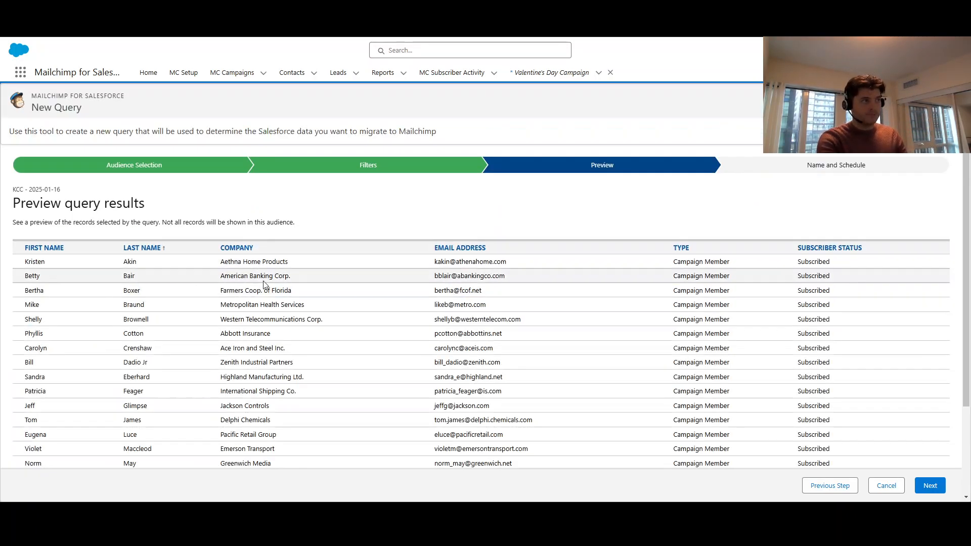
# Review the previewed members, name the query "Valentine's Day Campaign" without a daily schedule, and save and run it
pyautogui.scroll(-2, 312, 241)
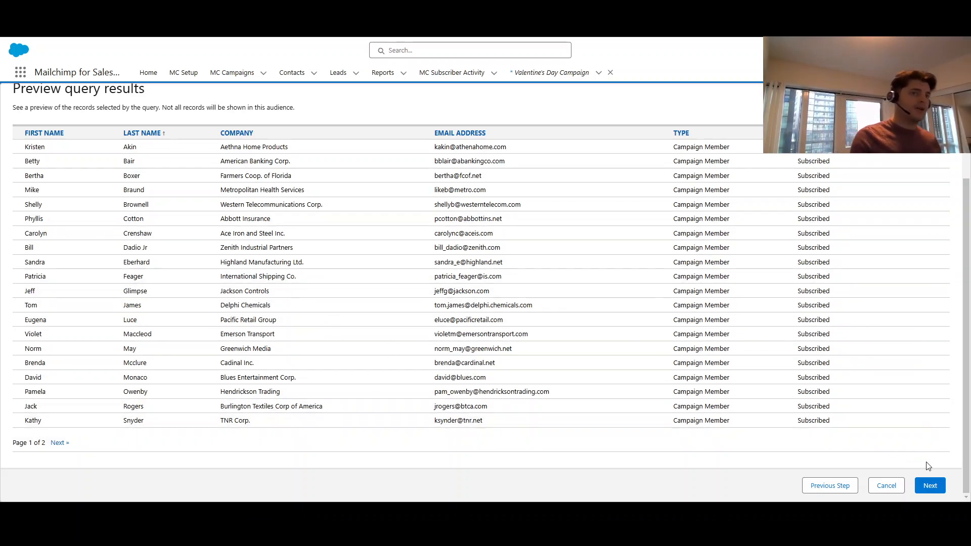
pyautogui.click(927, 484)
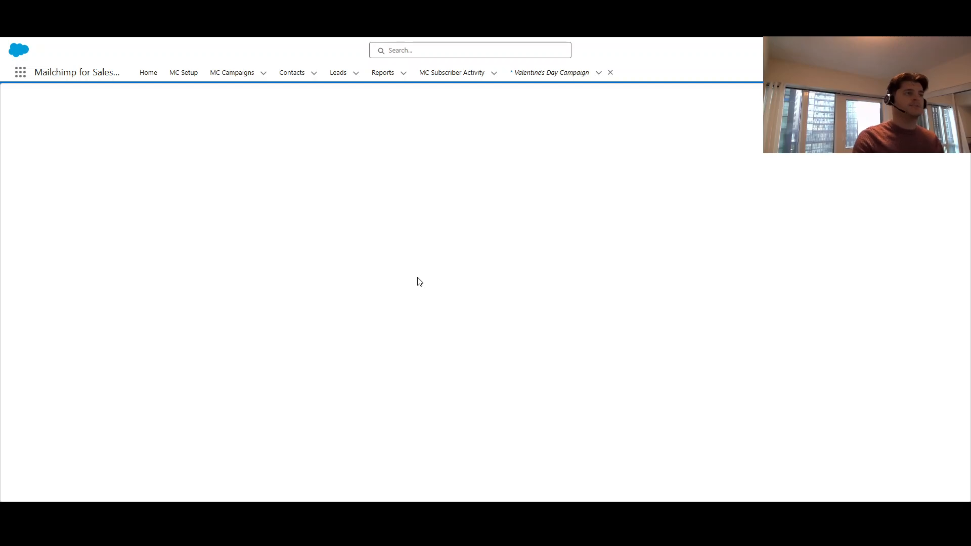
pyautogui.tripleClick(137, 247)
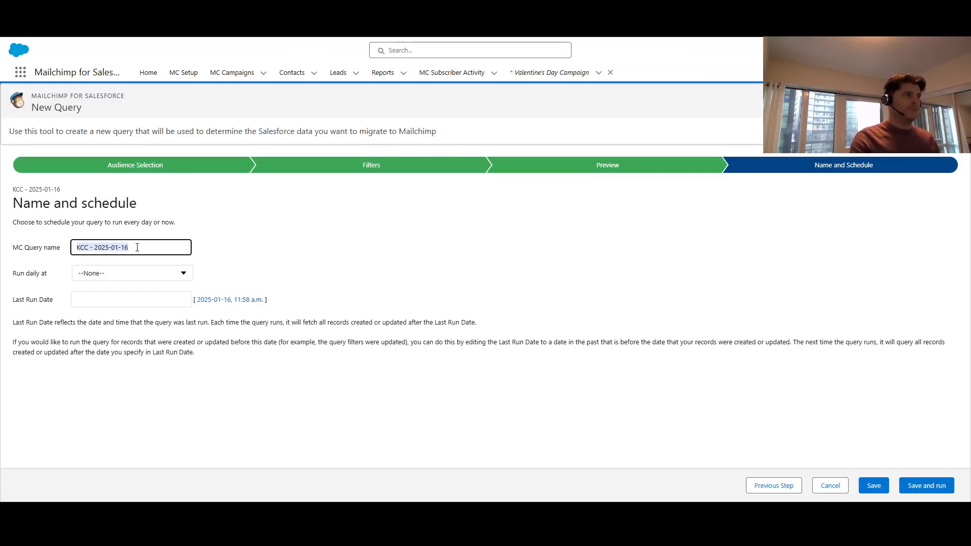
pyautogui.write("Valentine's Day Campaign")
pyautogui.click(153, 278)
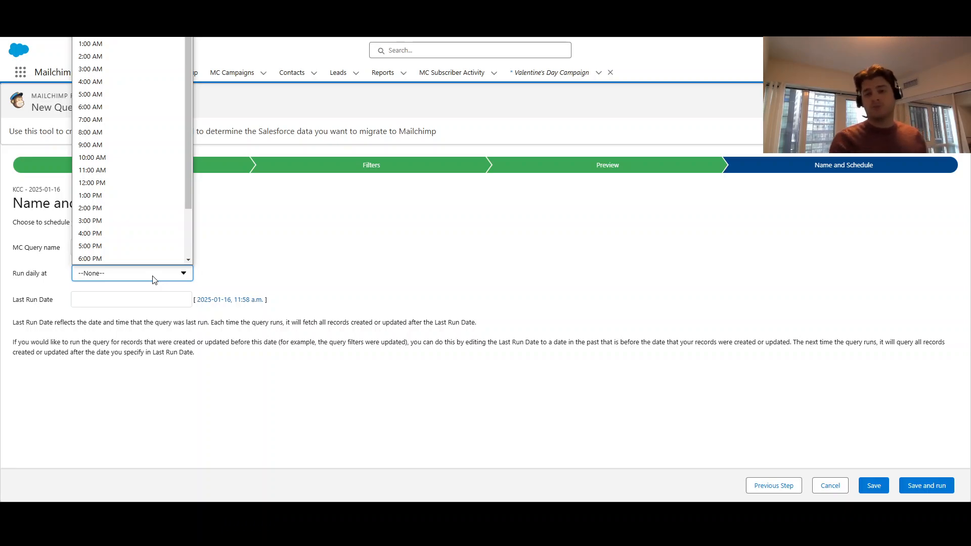
pyautogui.click(462, 273)
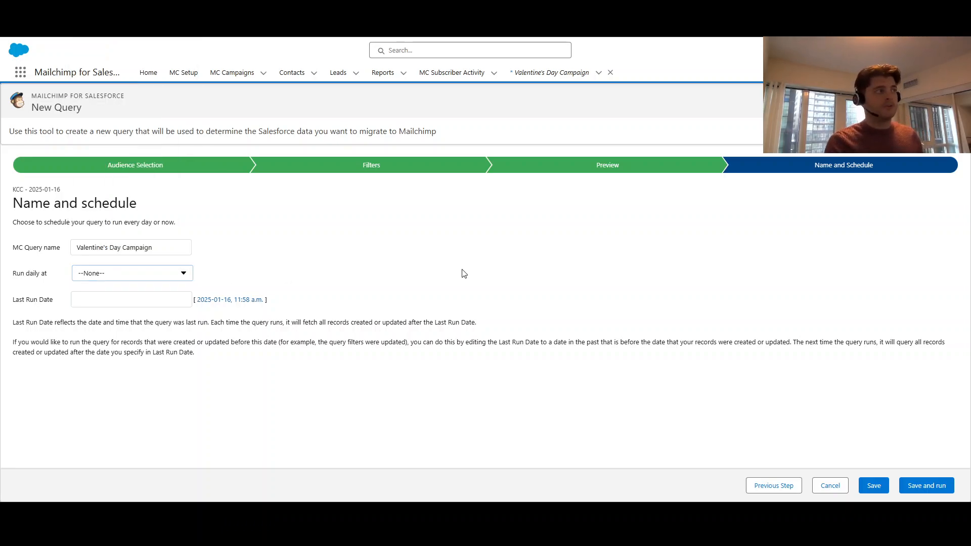
pyautogui.click(920, 484)
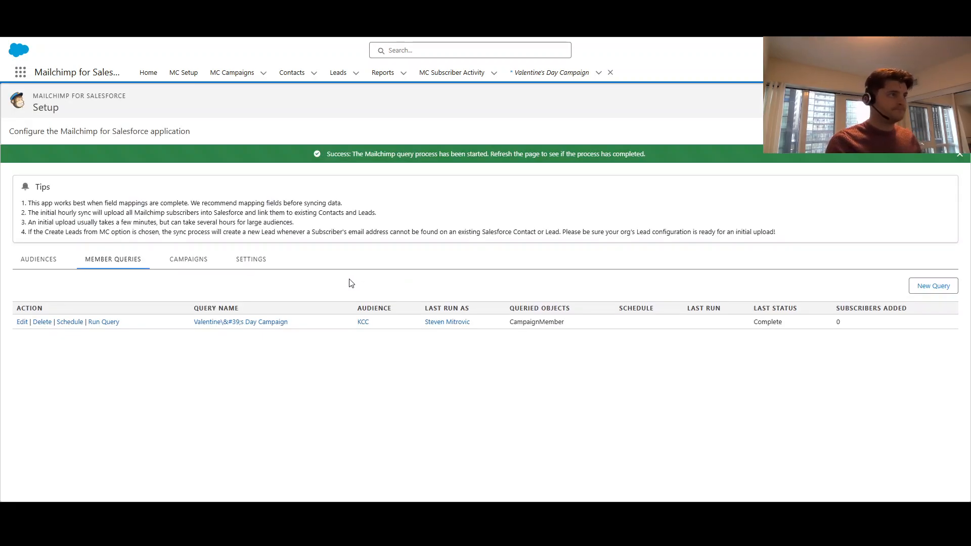
# Check the data sync and lead creation settings, and examine the tagged contacts of the KCC audience in Mailchimp
pyautogui.click(250, 264)
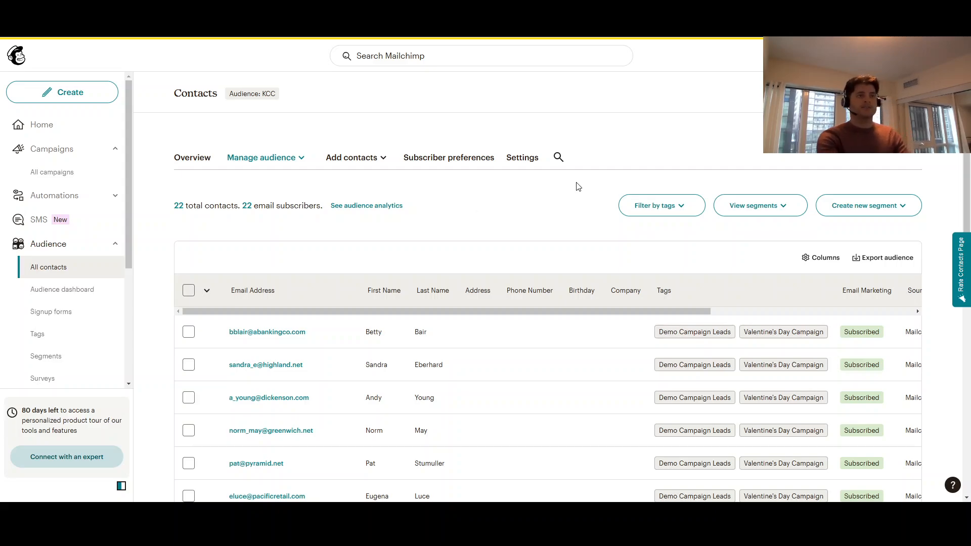
pyautogui.scroll(-1, 575, 184)
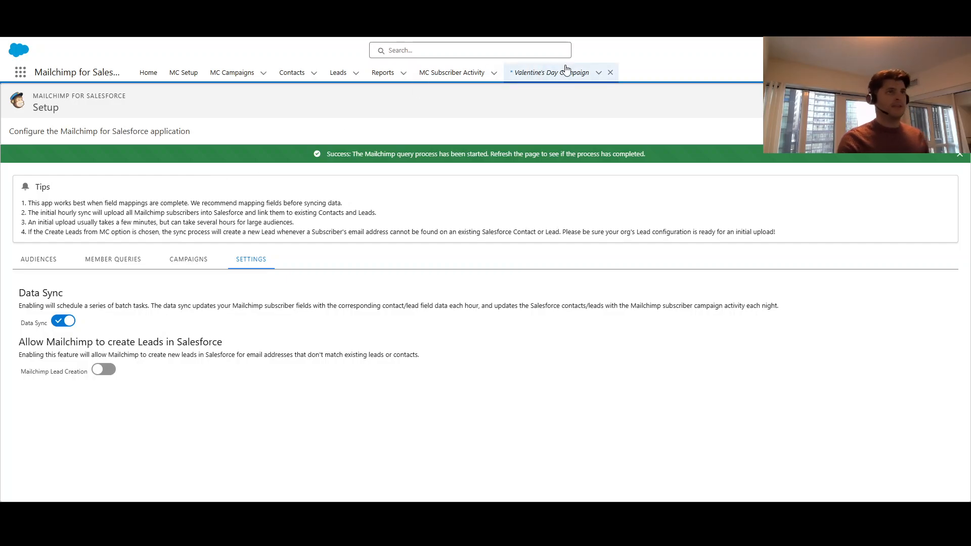
# Return to the Valentine's Day Campaign record in Salesforce and display all its campaign members to check their statuses
pyautogui.click(566, 71)
pyautogui.click(75, 169)
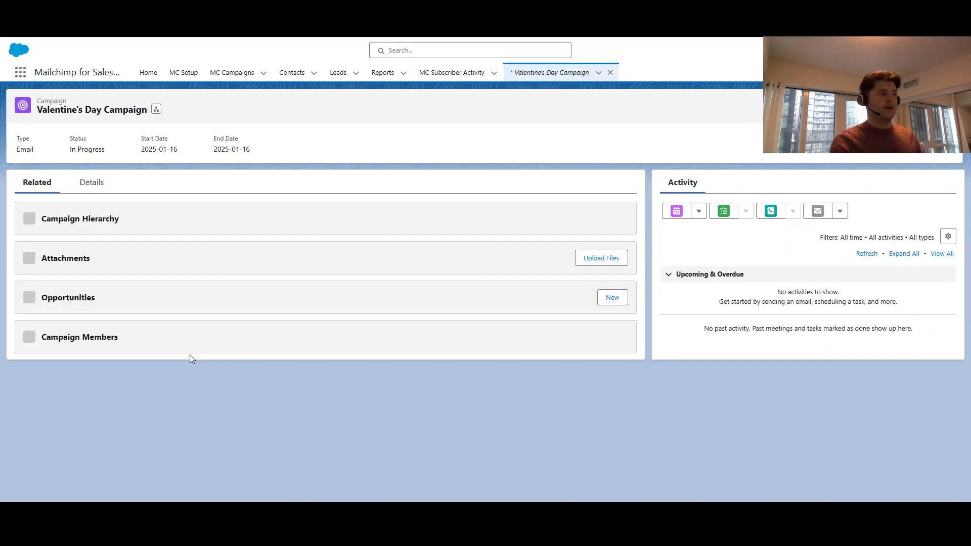
pyautogui.scroll(-1, 263, 420)
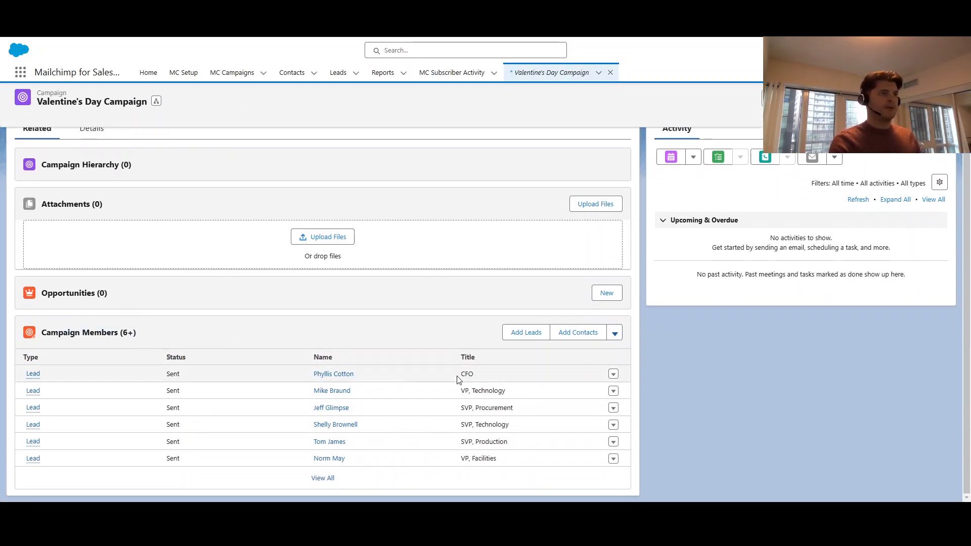
pyautogui.click(322, 479)
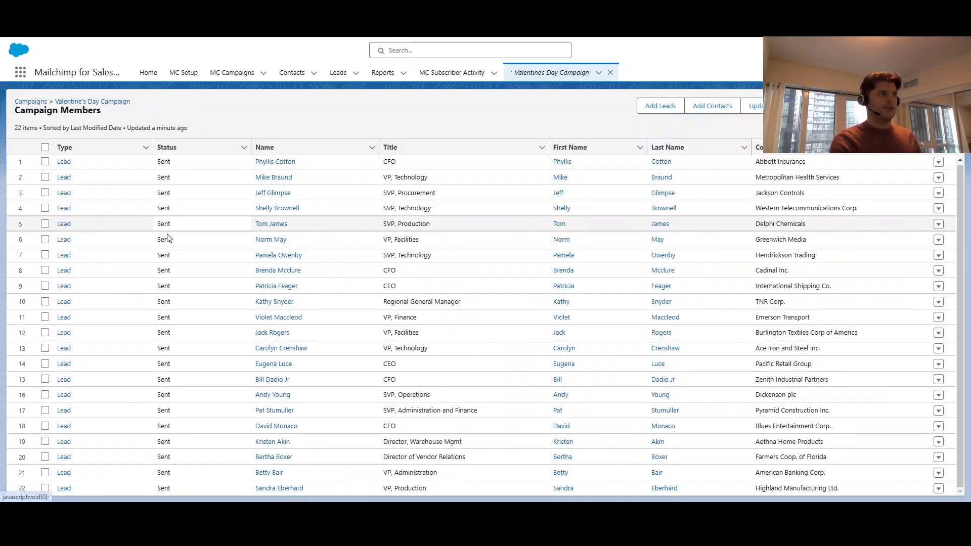